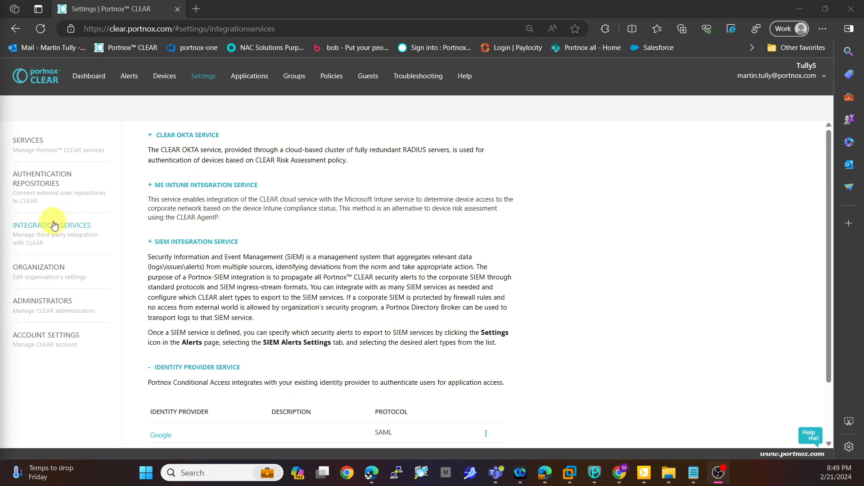
# Start adding a new SAML identity provider under the Identity Provider Service in the integration services
pyautogui.scroll(-2, 231, 242)
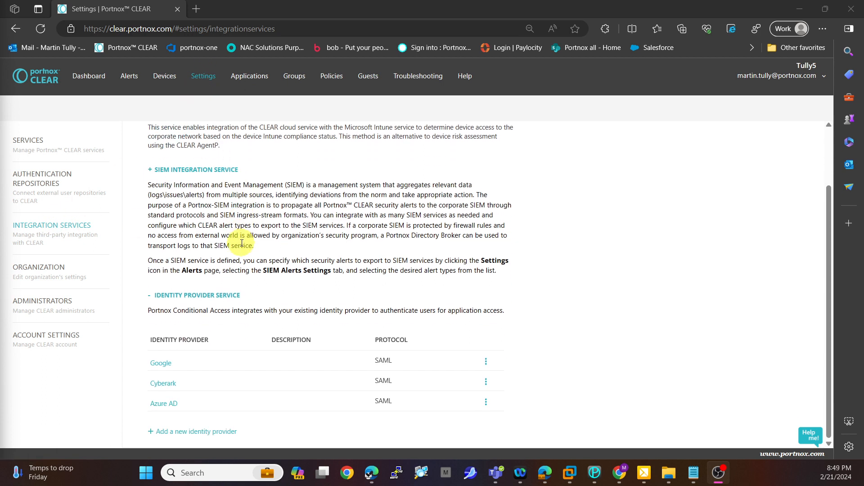
pyautogui.doubleClick(217, 295)
pyautogui.click(189, 368)
pyautogui.scroll(-2, 386, 318)
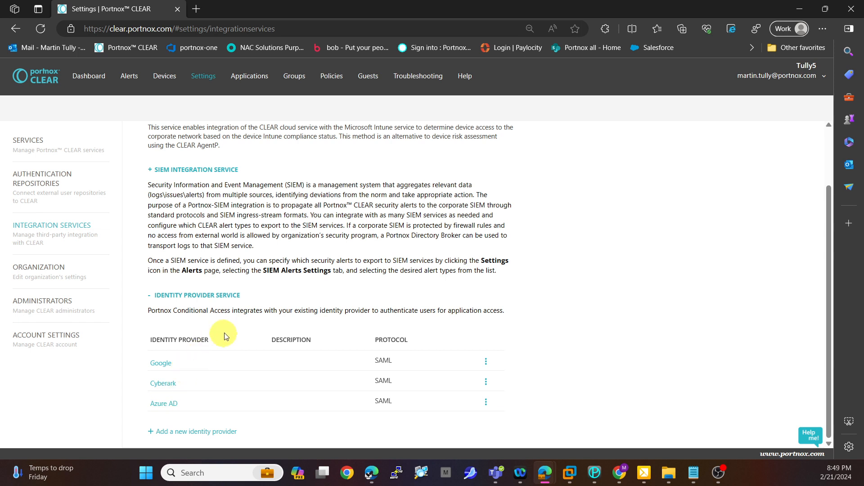
pyautogui.click(185, 433)
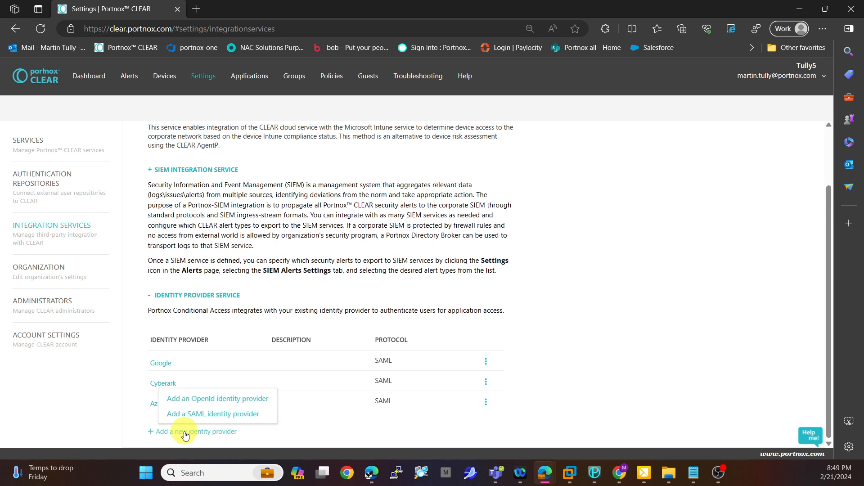
pyautogui.click(218, 415)
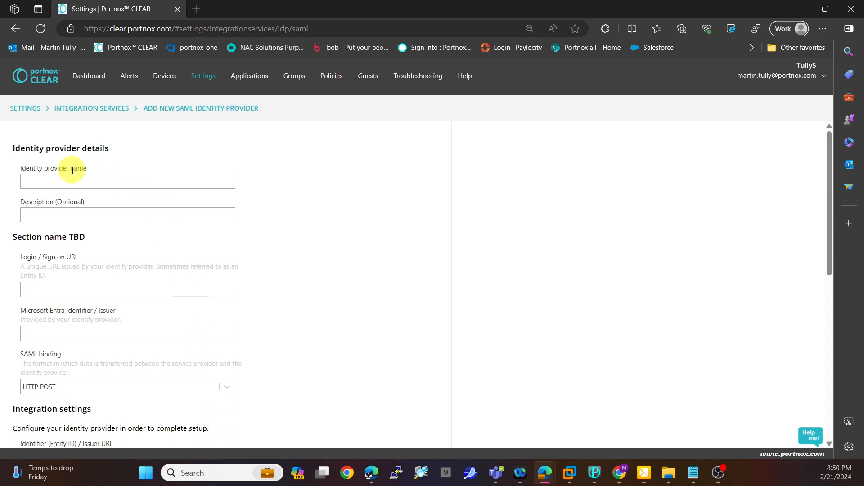
# Examine the new SAML provider form's name, sign-on URL, Microsoft Entra identifier, integration URL and signing certificate fields
pyautogui.moveTo(86, 168); pyautogui.dragTo(19, 168)
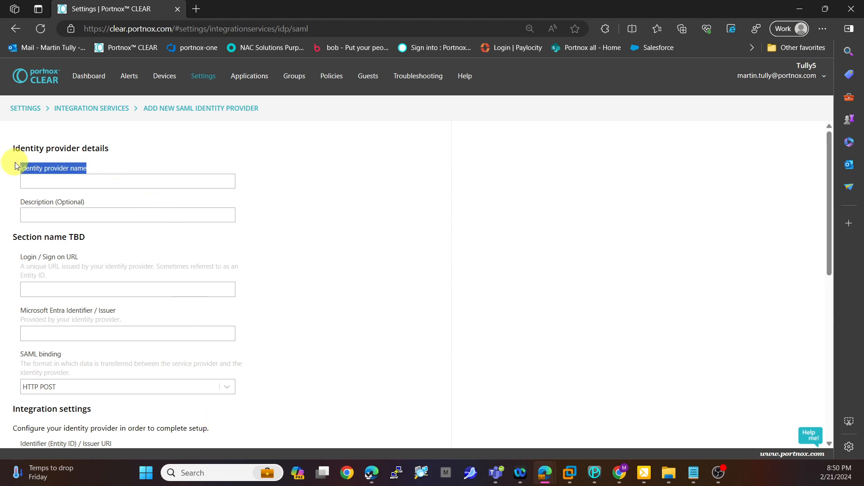
pyautogui.click(43, 180)
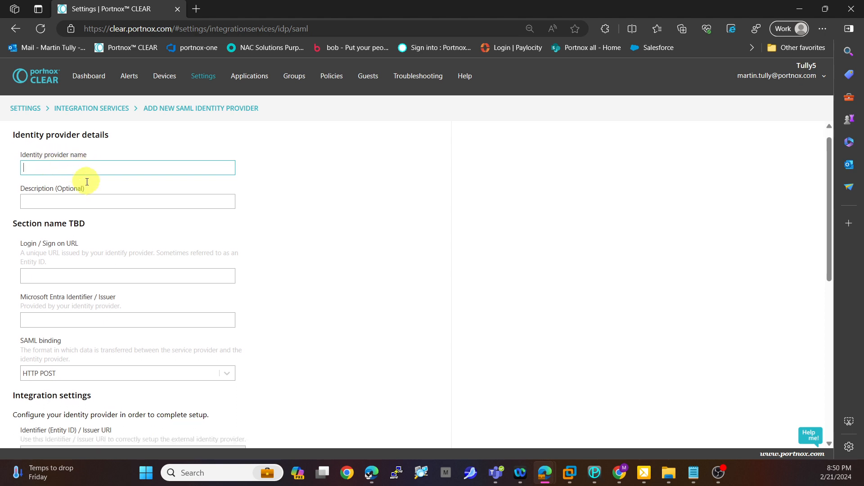
pyautogui.scroll(-3, 83, 182)
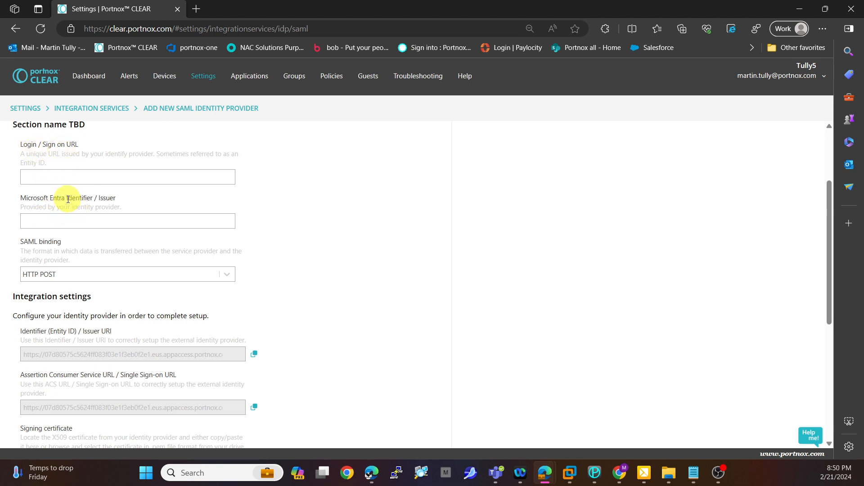
pyautogui.moveTo(64, 198); pyautogui.dragTo(135, 198)
pyautogui.click(100, 223)
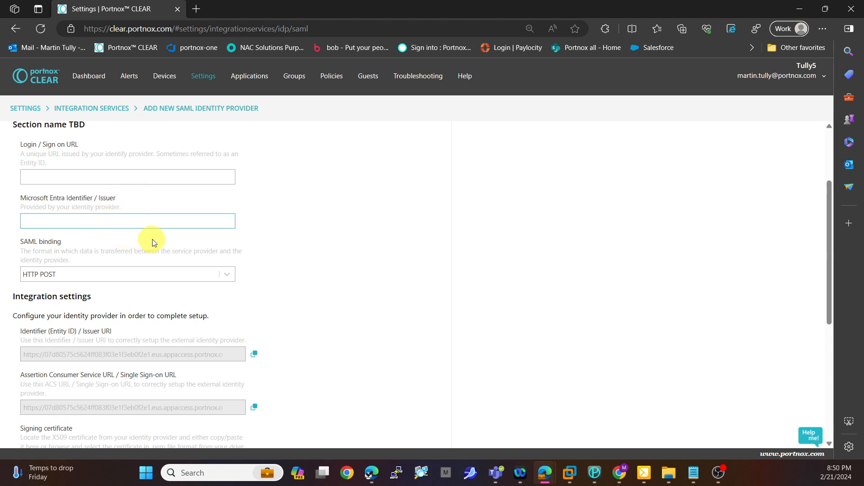
pyautogui.scroll(-3, 155, 217)
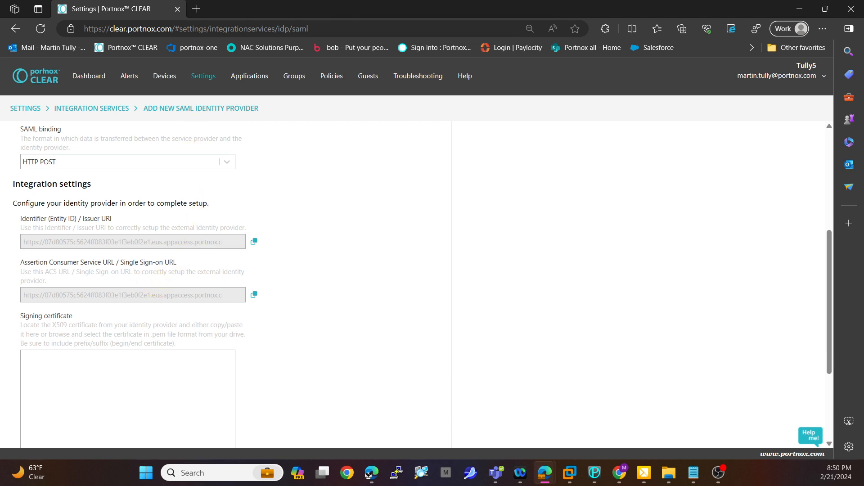
# Switch to the Microsoft Azure portal and open the default directory's list of all enterprise applications
pyautogui.click(370, 472)
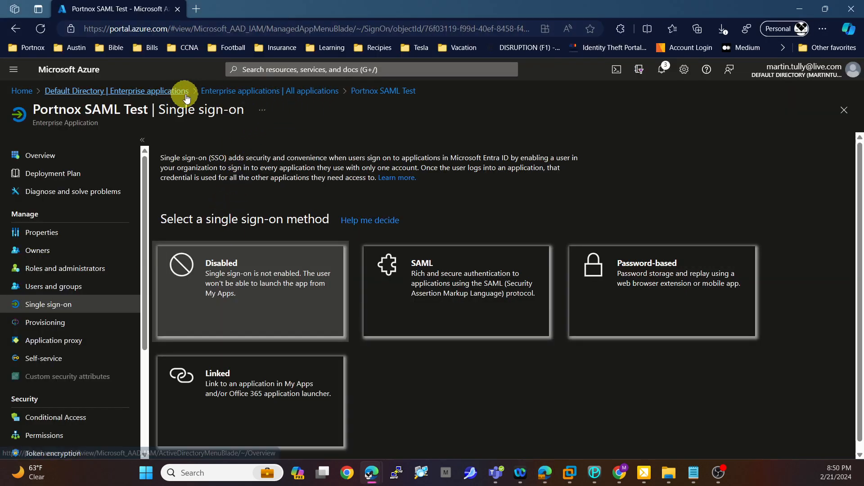
pyautogui.click(163, 92)
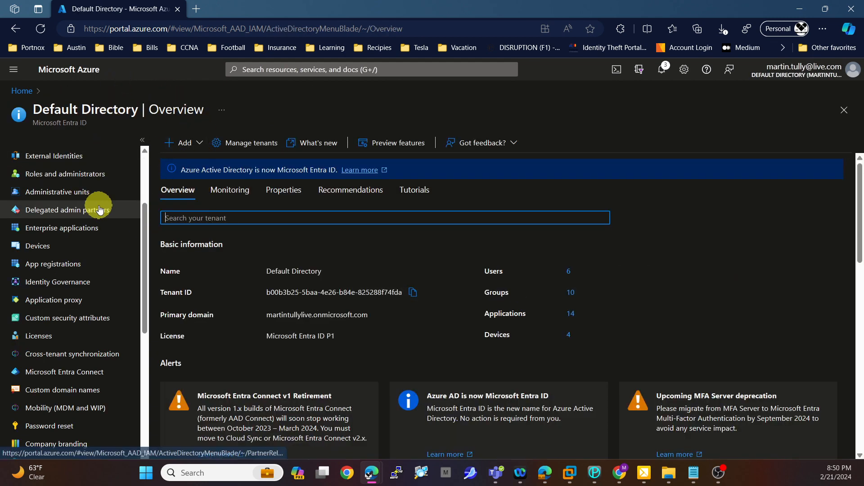
pyautogui.click(81, 232)
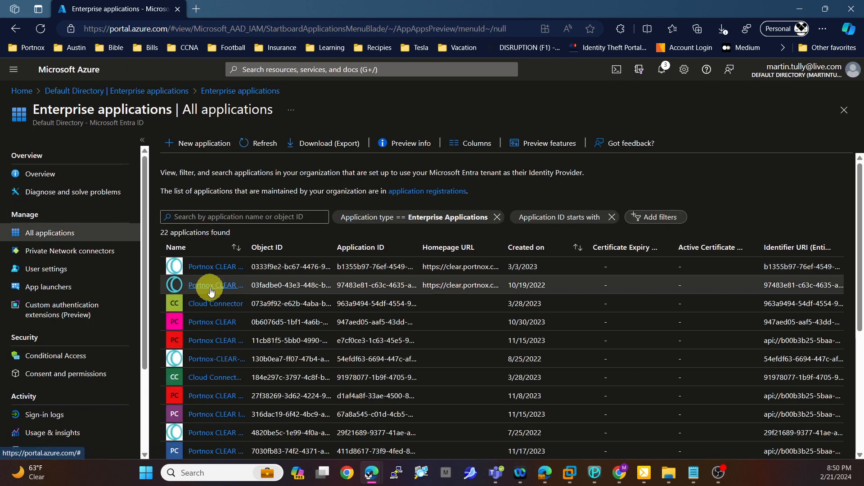
pyautogui.scroll(-3, 206, 293)
pyautogui.scroll(3, 217, 320)
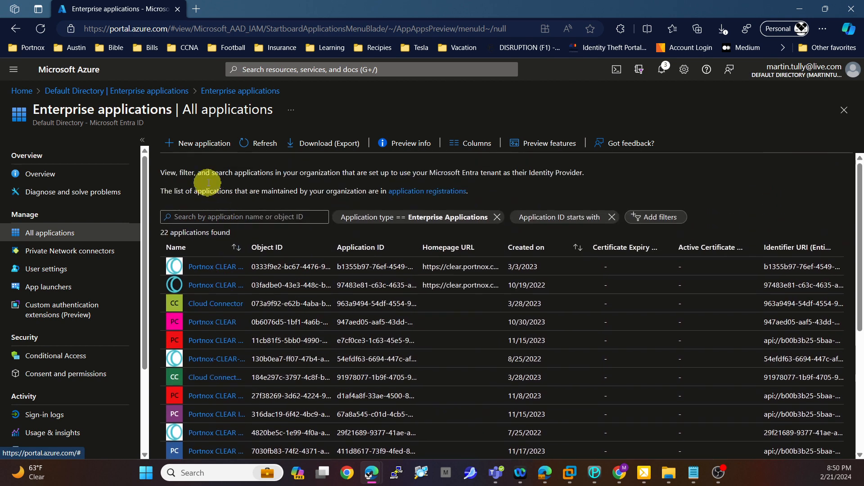
# Look at the form for creating your own application in the Microsoft Entra Gallery, and leave it without creating one
pyautogui.click(210, 148)
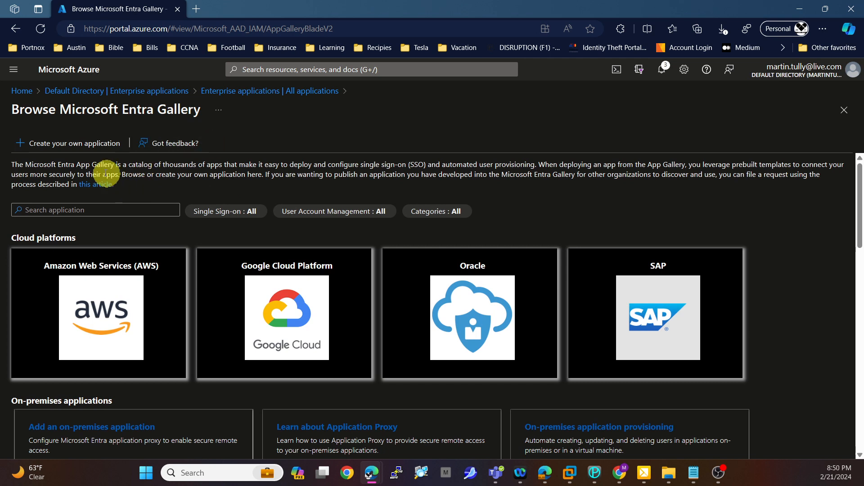
pyautogui.click(101, 144)
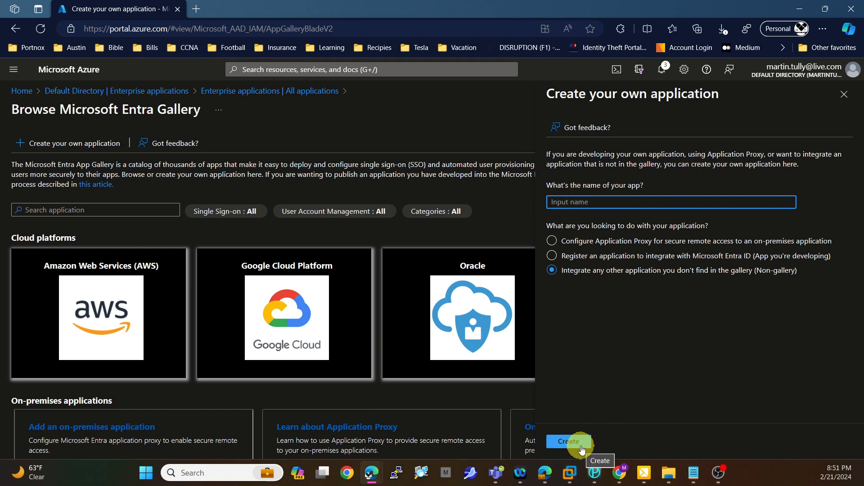
pyautogui.click(176, 92)
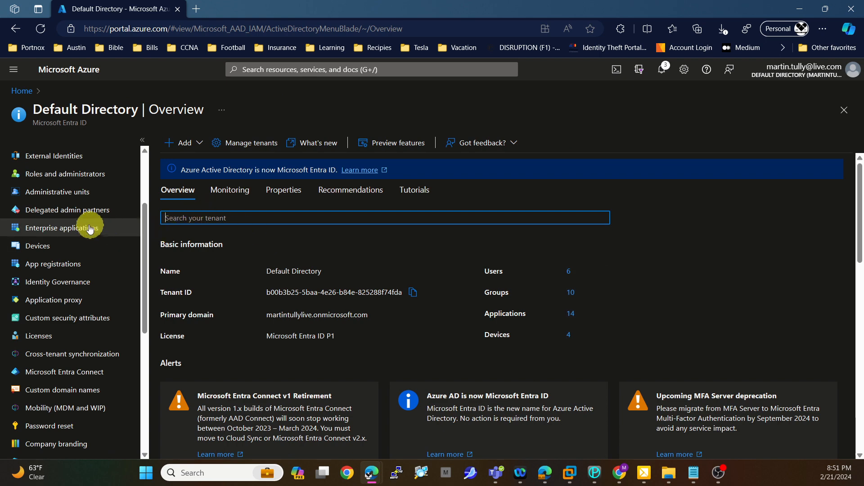
# Return to the enterprise applications list, widen its Name column and open the Portnox SAML Test application
pyautogui.click(83, 229)
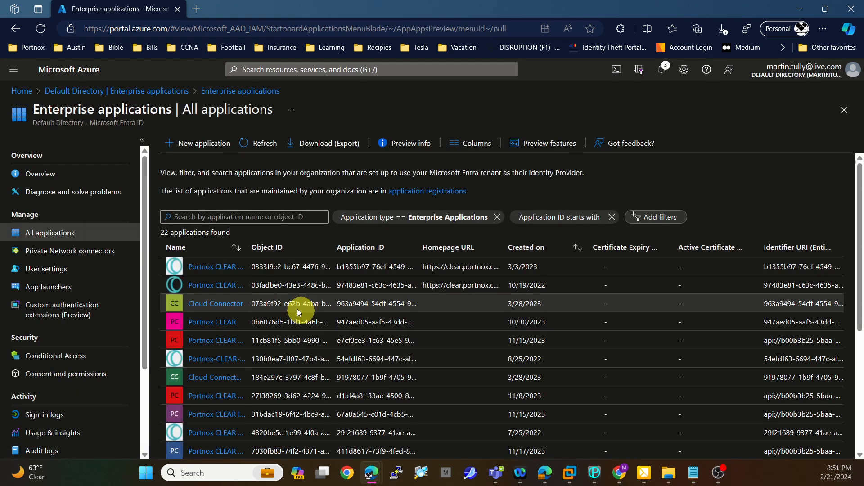
pyautogui.moveTo(247, 247); pyautogui.dragTo(328, 249)
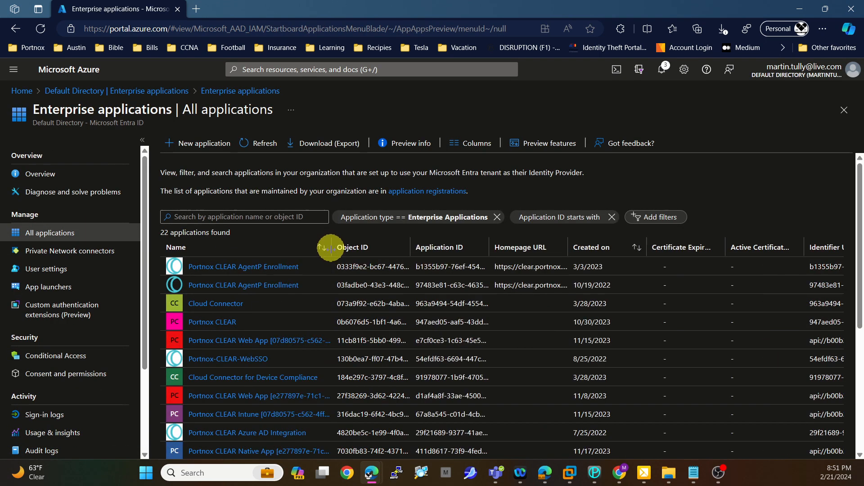
pyautogui.scroll(-5, 372, 295)
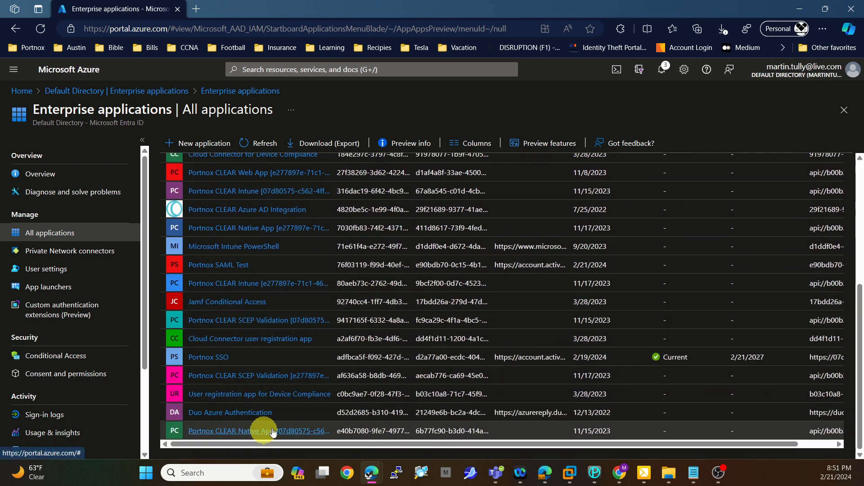
pyautogui.click(240, 265)
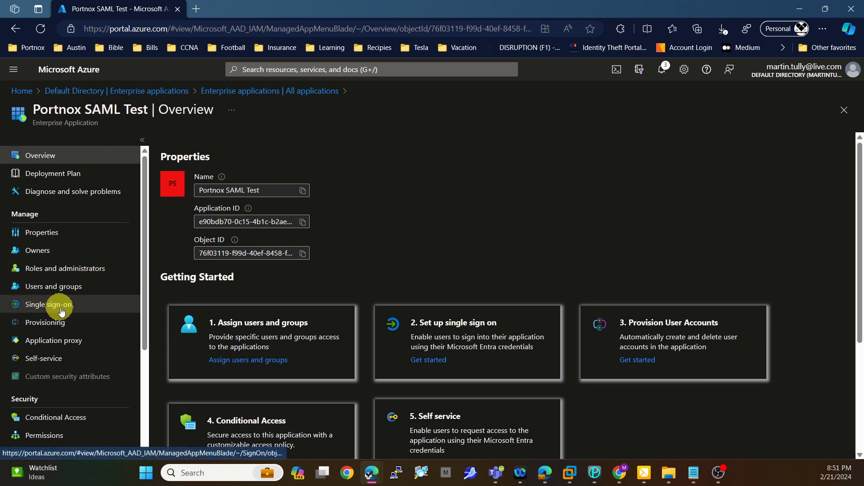
# Choose SAML as the single sign-on method for the Portnox SAML Test application
pyautogui.click(45, 309)
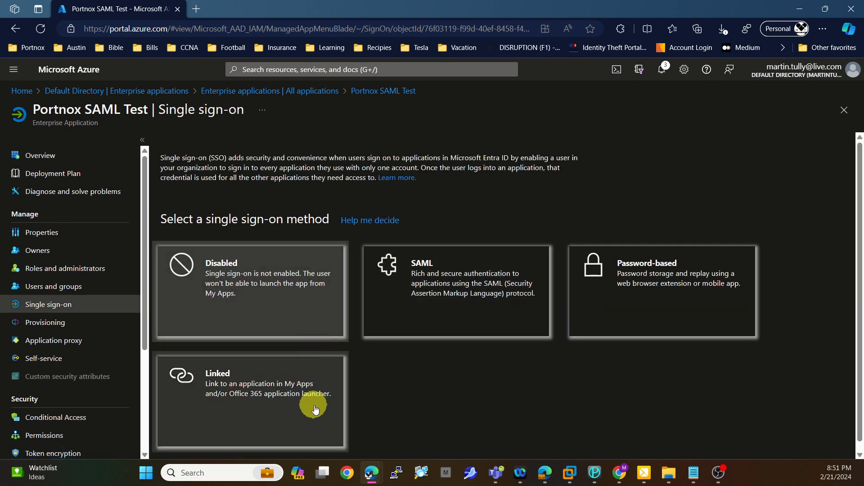
pyautogui.click(428, 276)
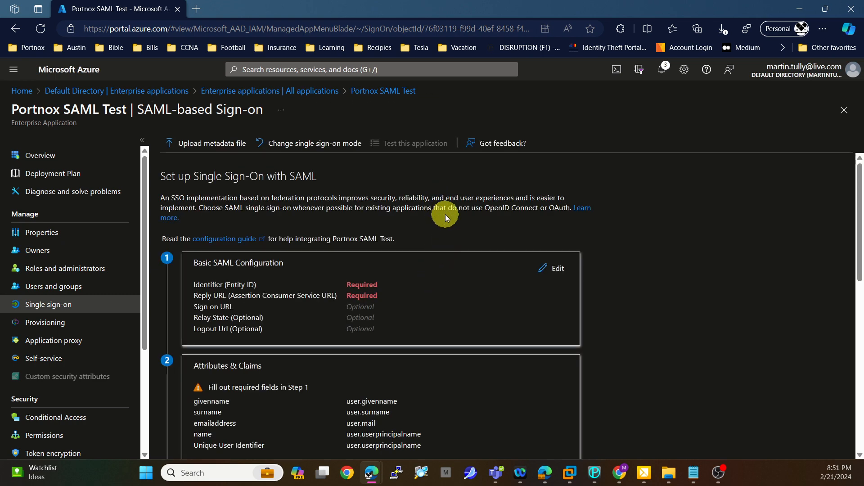
pyautogui.scroll(-1, 441, 217)
pyautogui.scroll(-5, 441, 219)
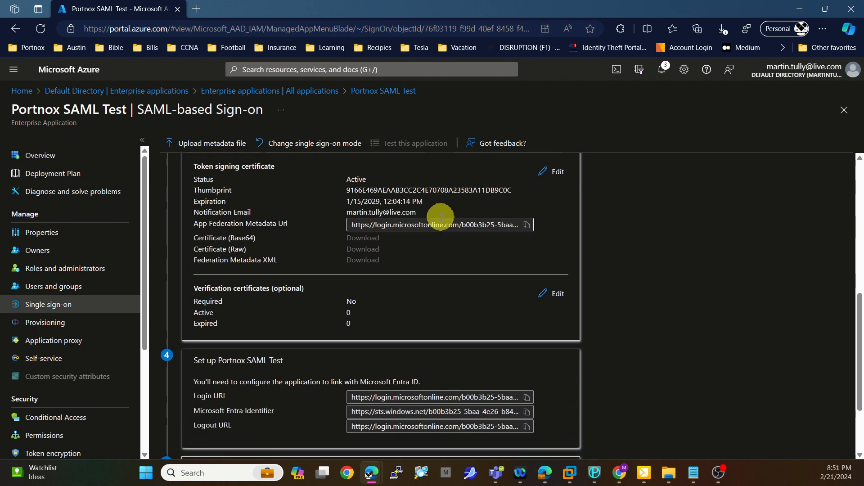
pyautogui.scroll(3, 441, 217)
pyautogui.scroll(2, 441, 217)
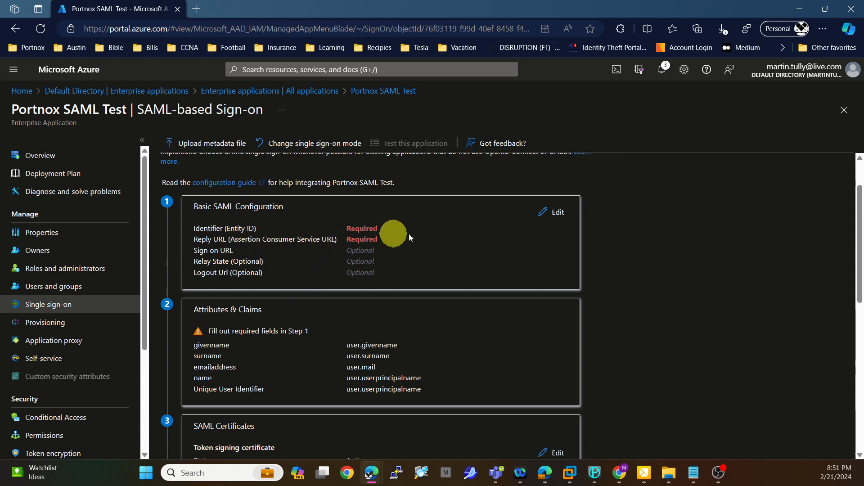
# Open the Basic SAML Configuration for editing and add an empty identifier entry and an empty reply URL entry
pyautogui.click(550, 213)
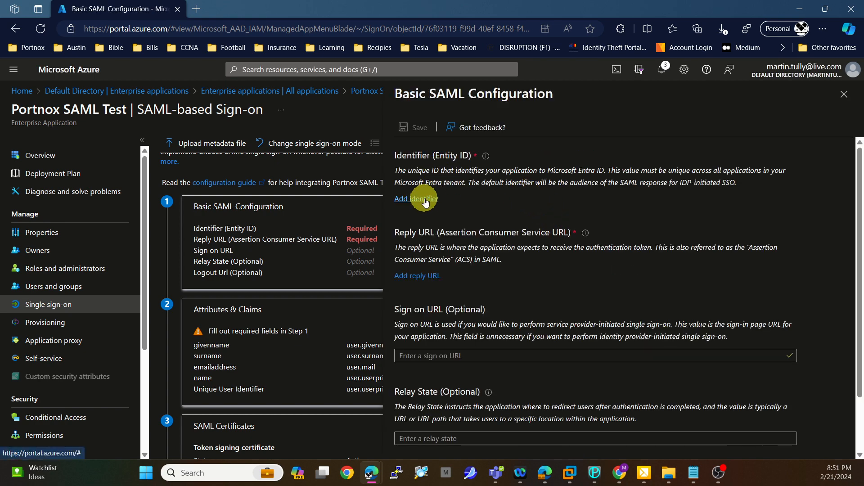
pyautogui.click(425, 201)
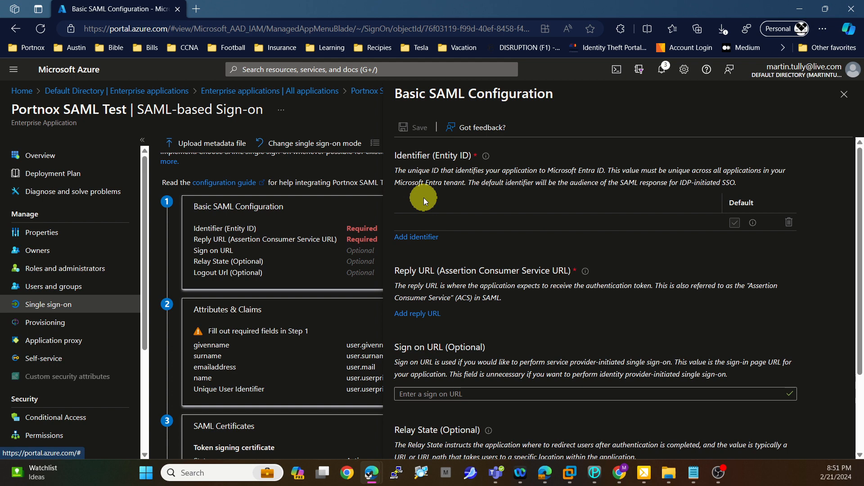
pyautogui.click(429, 315)
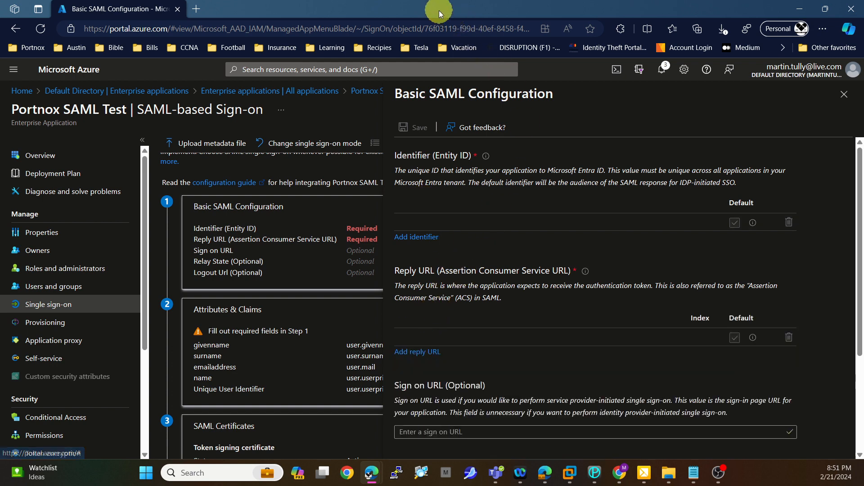
# Compare Portnox's Entity ID and ACS URL with the Azure identifier and reply URL fields side by side, and close the configuration unsaved
pyautogui.moveTo(440, 7); pyautogui.dragTo(746, 11)
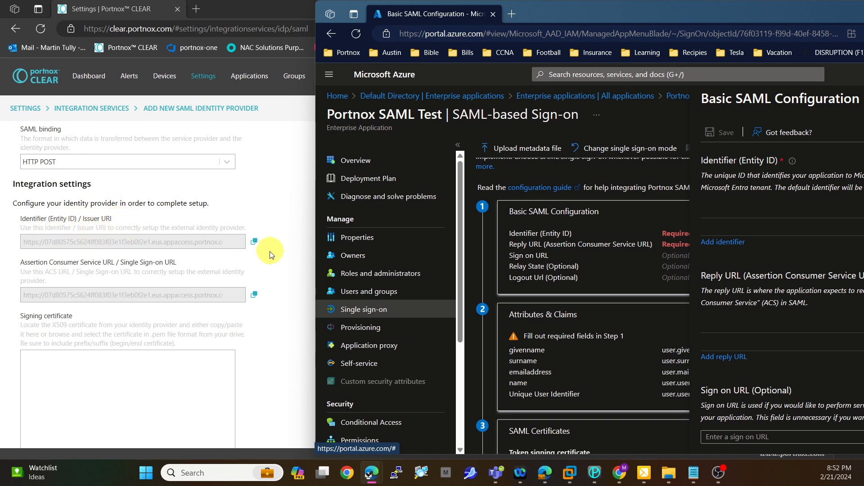
pyautogui.click(729, 241)
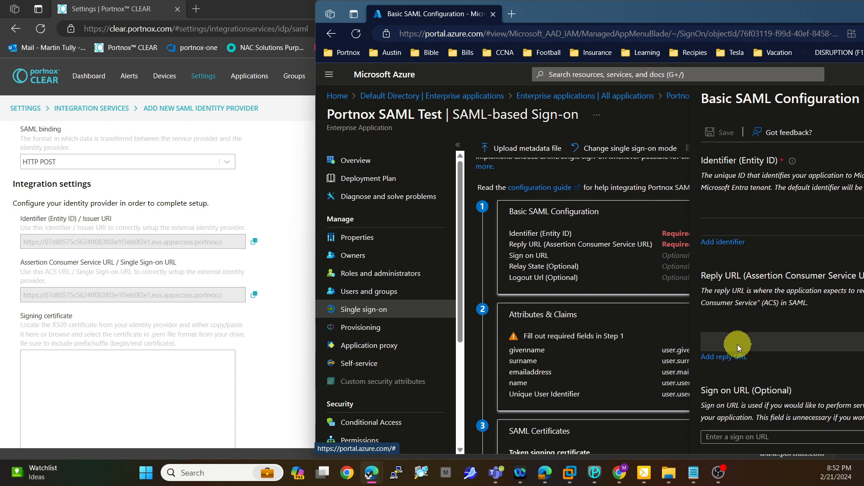
pyautogui.moveTo(726, 343)
pyautogui.click(253, 295)
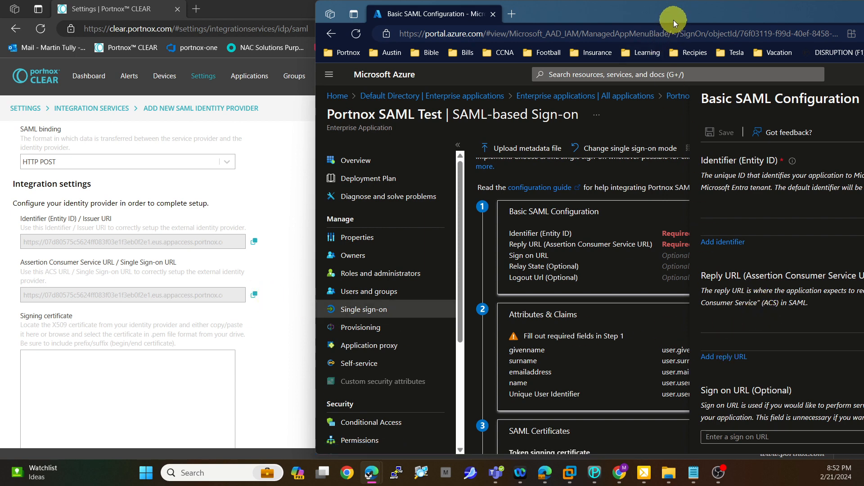
pyautogui.moveTo(673, 20); pyautogui.dragTo(601, 1)
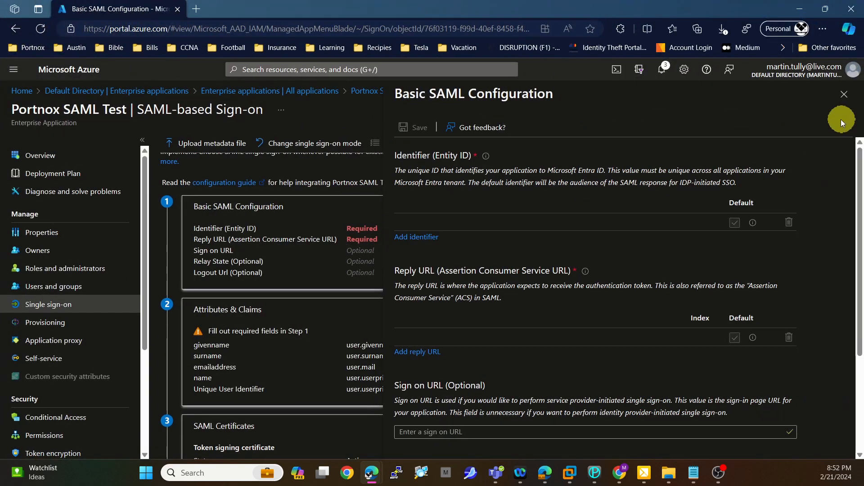
pyautogui.click(841, 92)
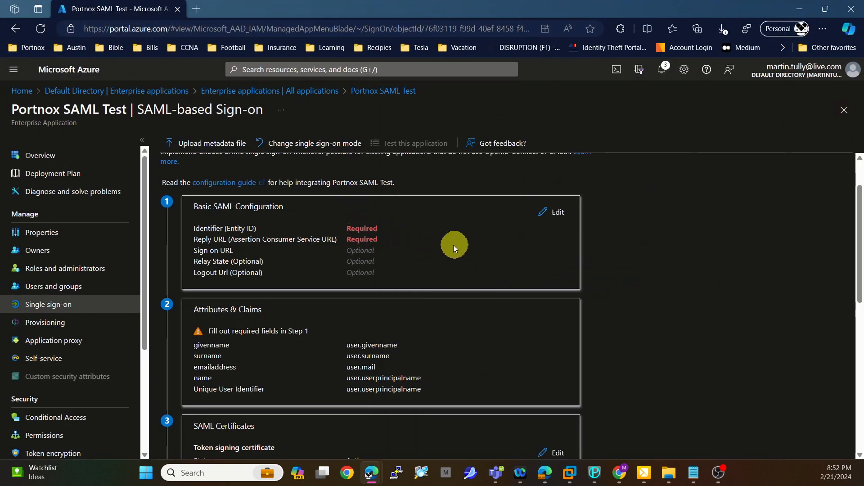
# Examine the Base64 certificate entry and the login URL and Microsoft Entra Identifier in the Portnox SAML Test setup
pyautogui.scroll(-4, 654, 242)
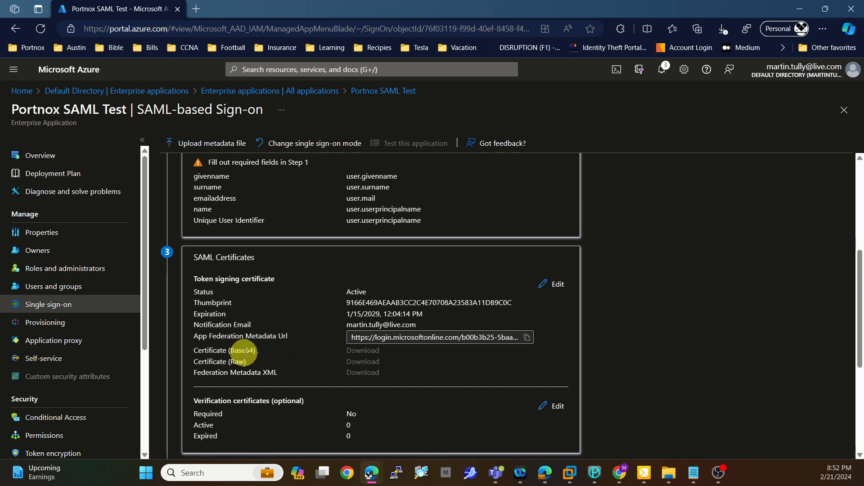
pyautogui.moveTo(194, 350); pyautogui.dragTo(272, 350)
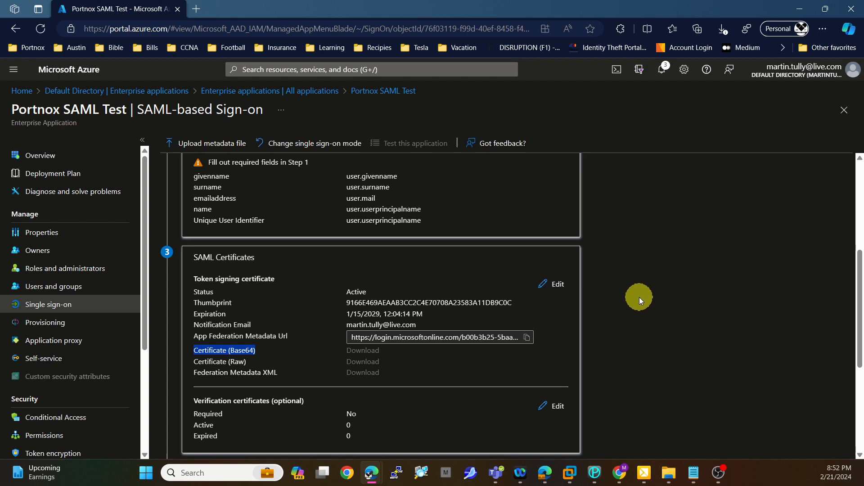
pyautogui.scroll(-4, 639, 298)
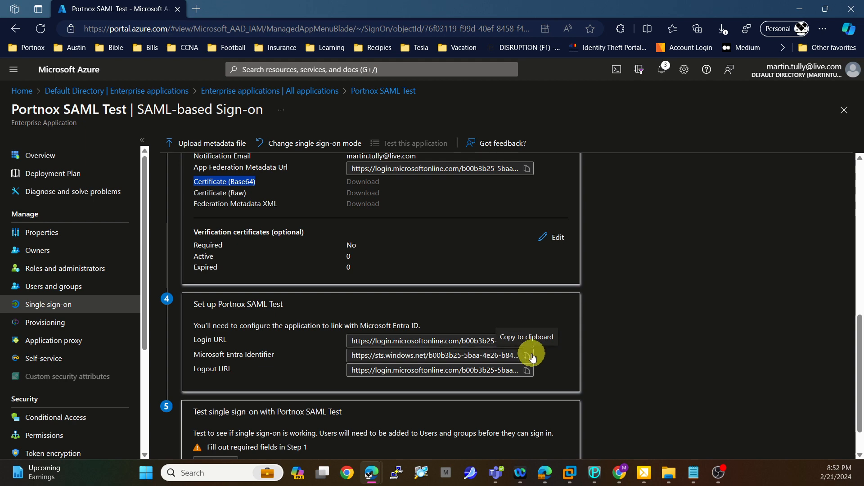
# Compare Portnox's sign-on URL, Entra identifier and signing certificate fields with the certificate and setup URLs in Azure side by side
pyautogui.moveTo(398, 16); pyautogui.dragTo(725, 65)
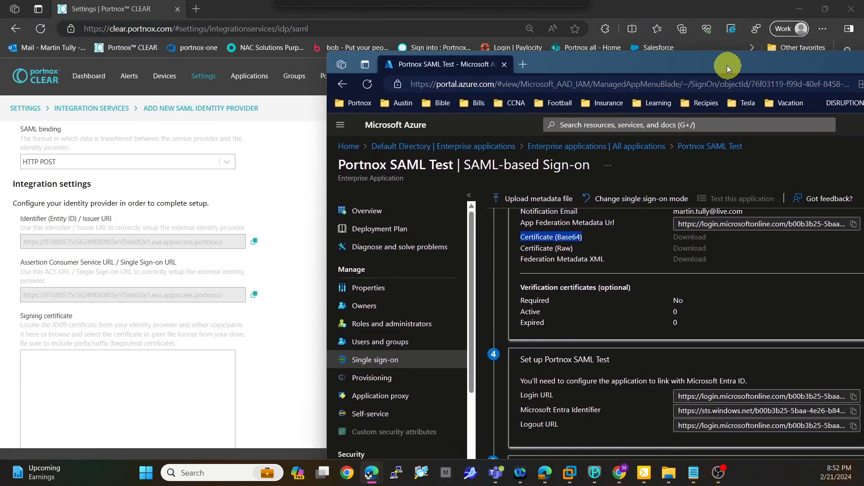
pyautogui.scroll(5, 239, 242)
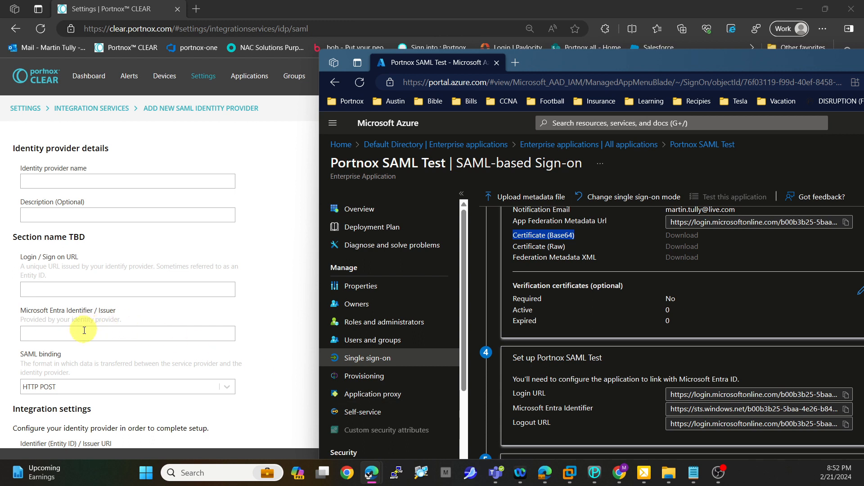
pyautogui.scroll(-3, 135, 331)
pyautogui.scroll(1, 612, 304)
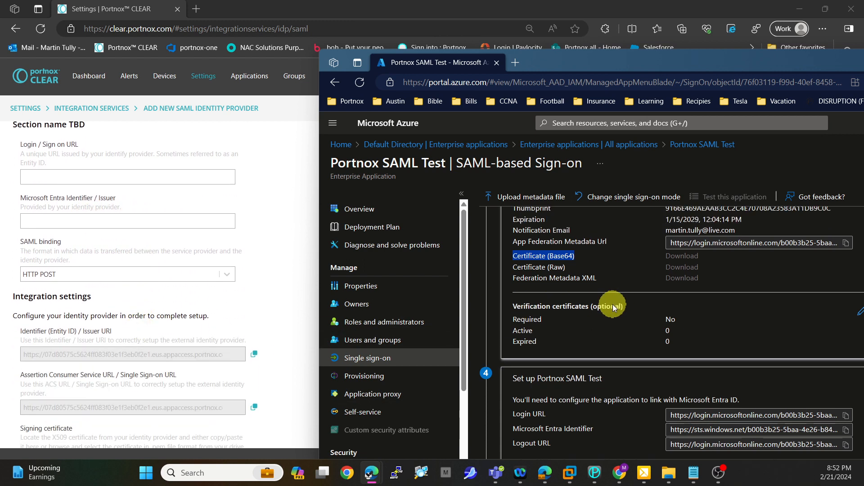
pyautogui.scroll(1, 612, 304)
pyautogui.scroll(-6, 179, 314)
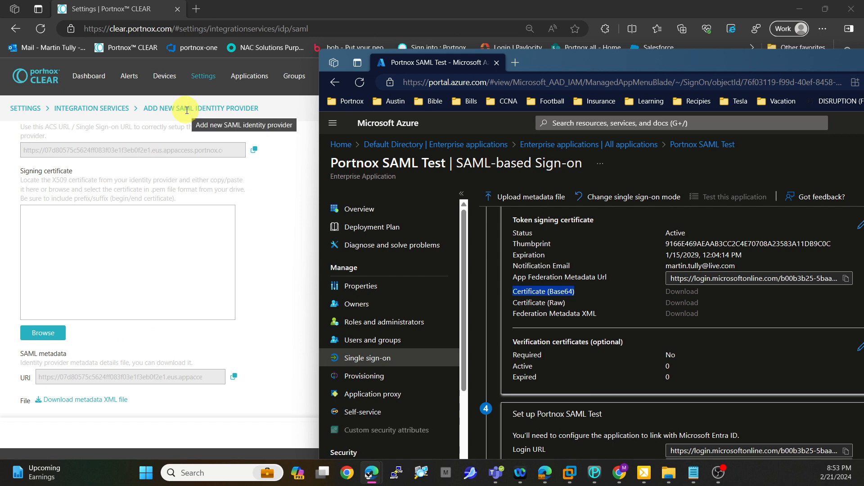
# Maximize the Azure window again and open the users and groups assignments of the Portnox SAML Test application
pyautogui.doubleClick(588, 64)
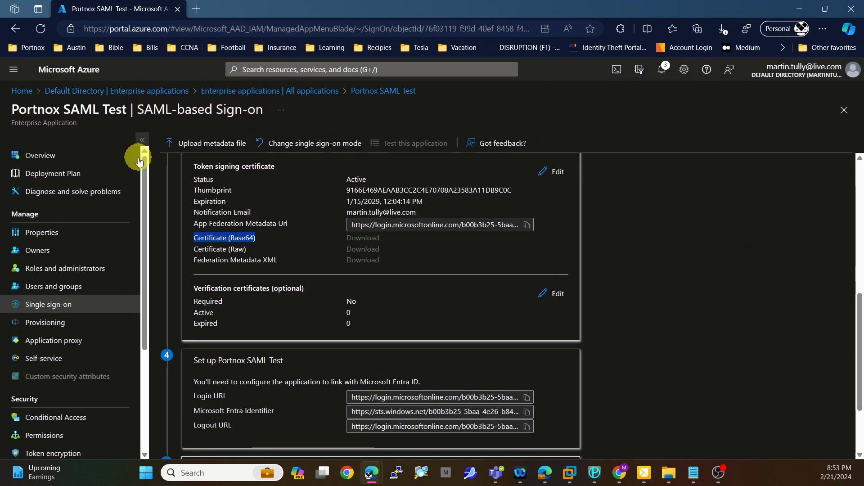
pyautogui.click(70, 294)
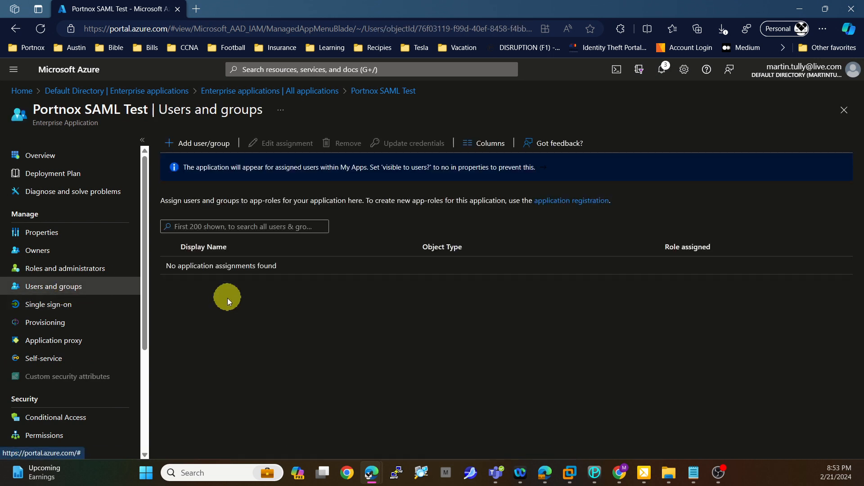